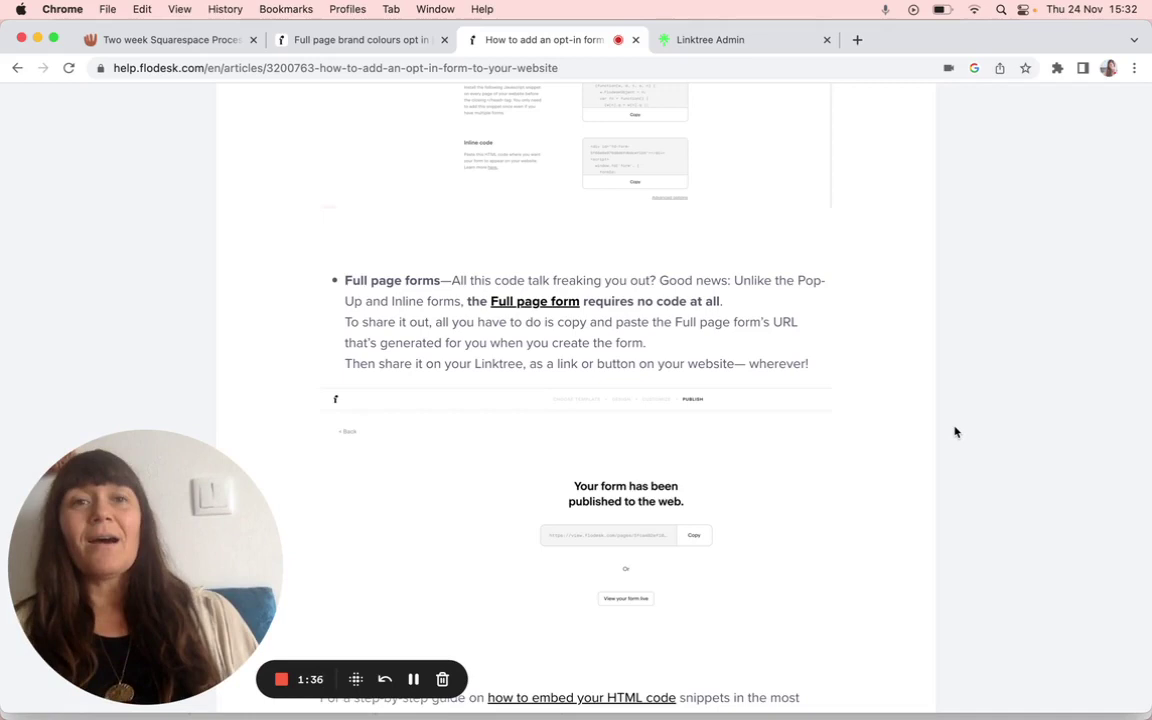
Add a new blank Linktree link and copy the Flodesk form's share URL.
left_click(719, 47)
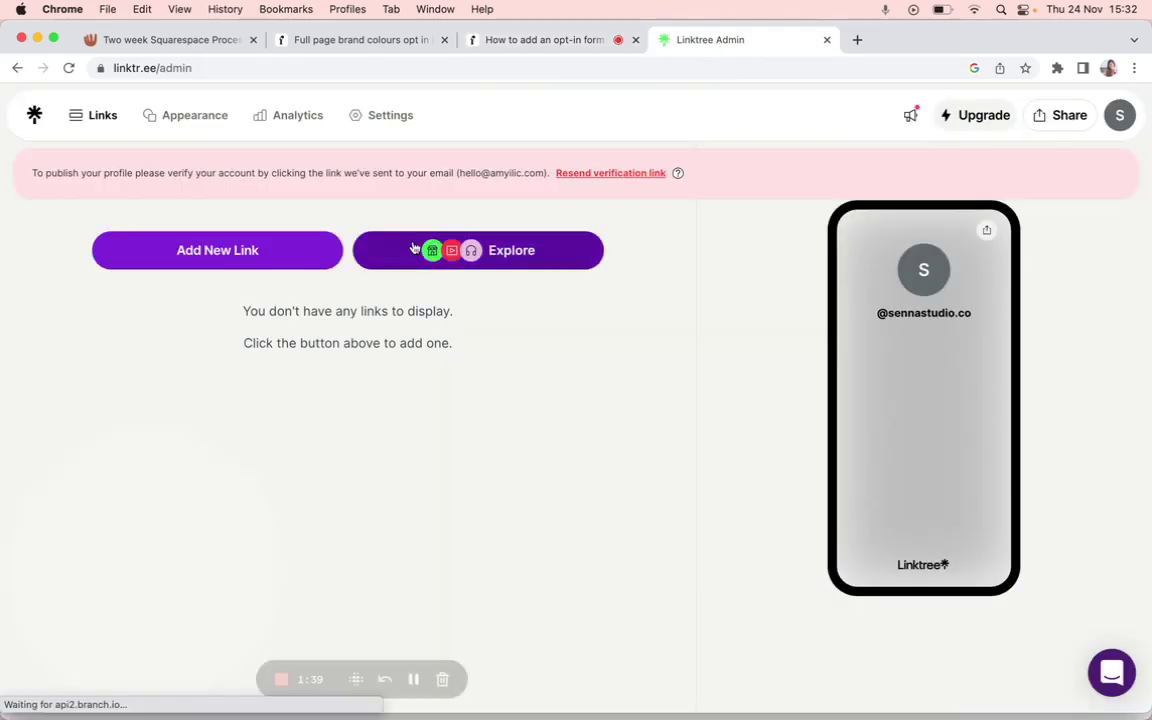
left_click(279, 262)
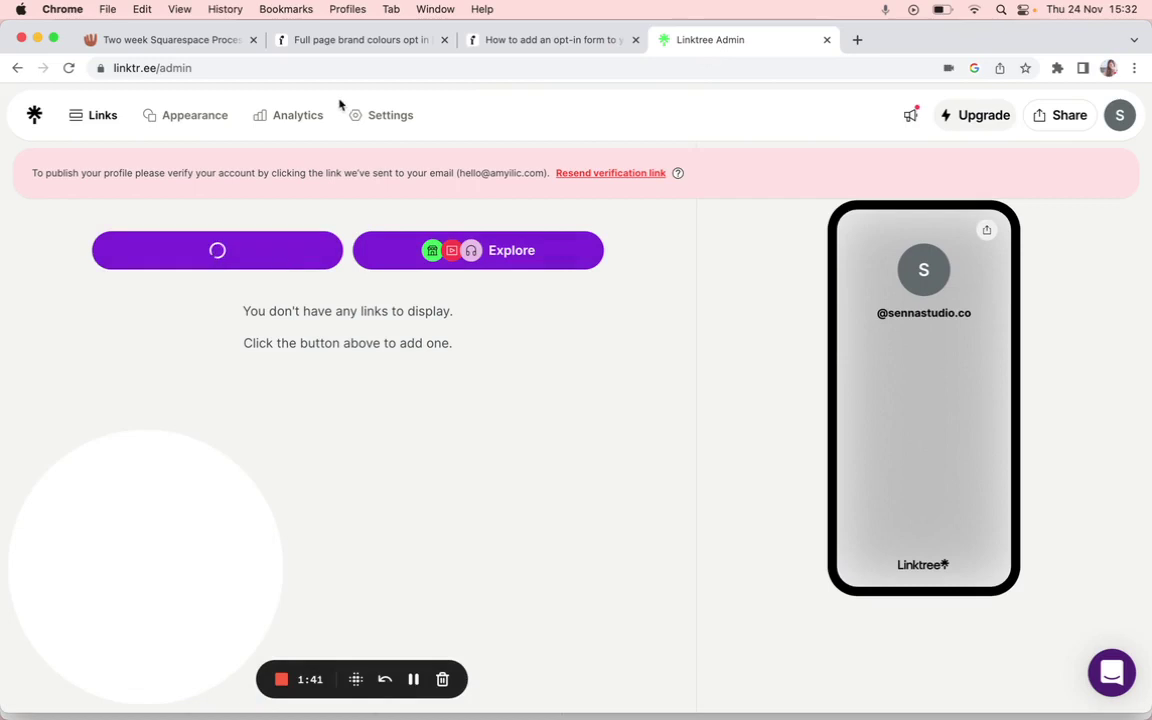
left_click(355, 41)
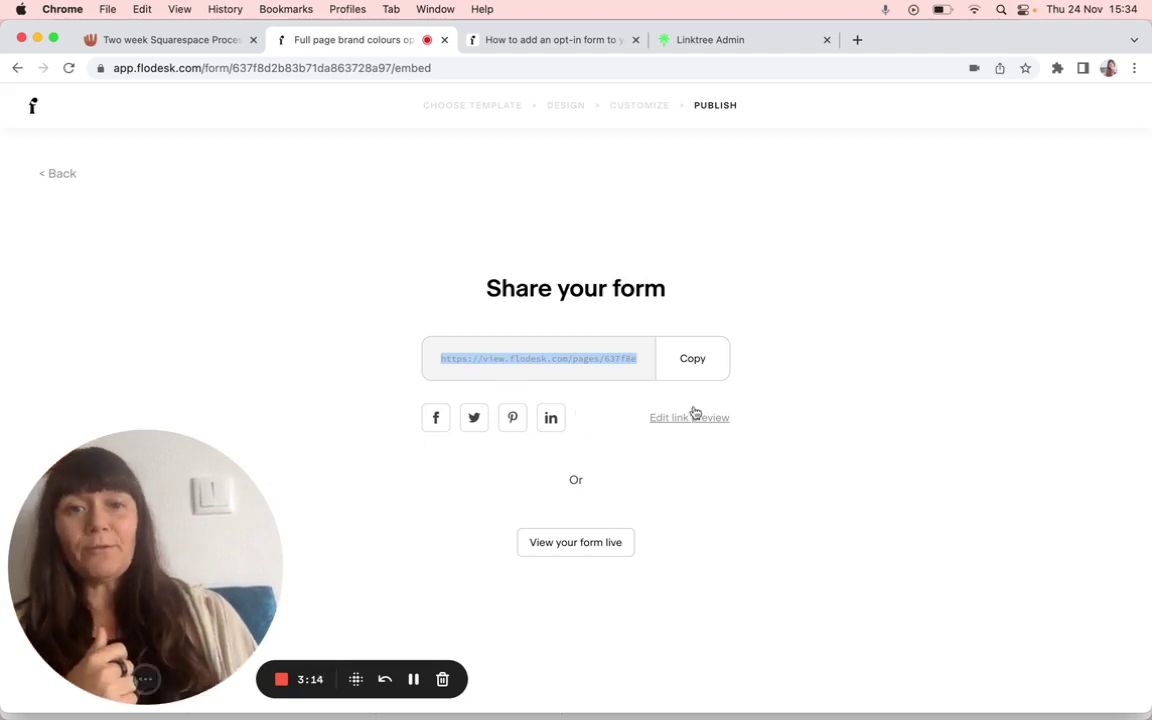
left_click(704, 359)
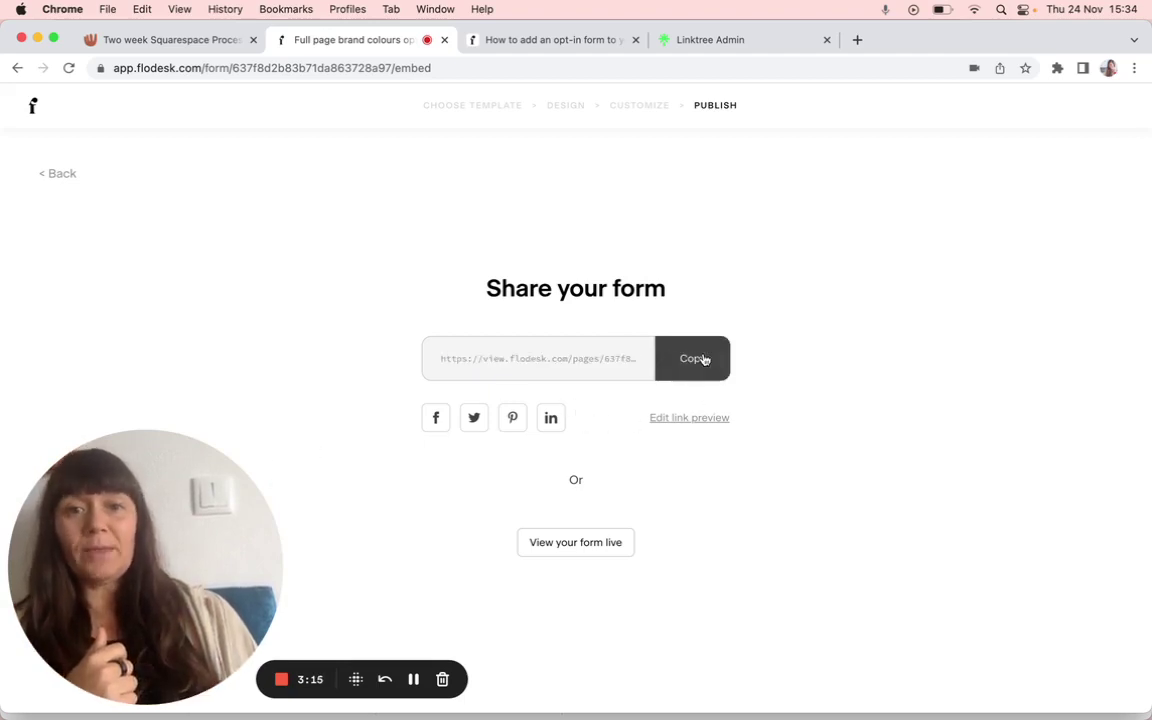
Paste the Flodesk URL into the link and title it 'Grab Your FREE 3 Day find your brand Colours video course'.
left_click(703, 40)
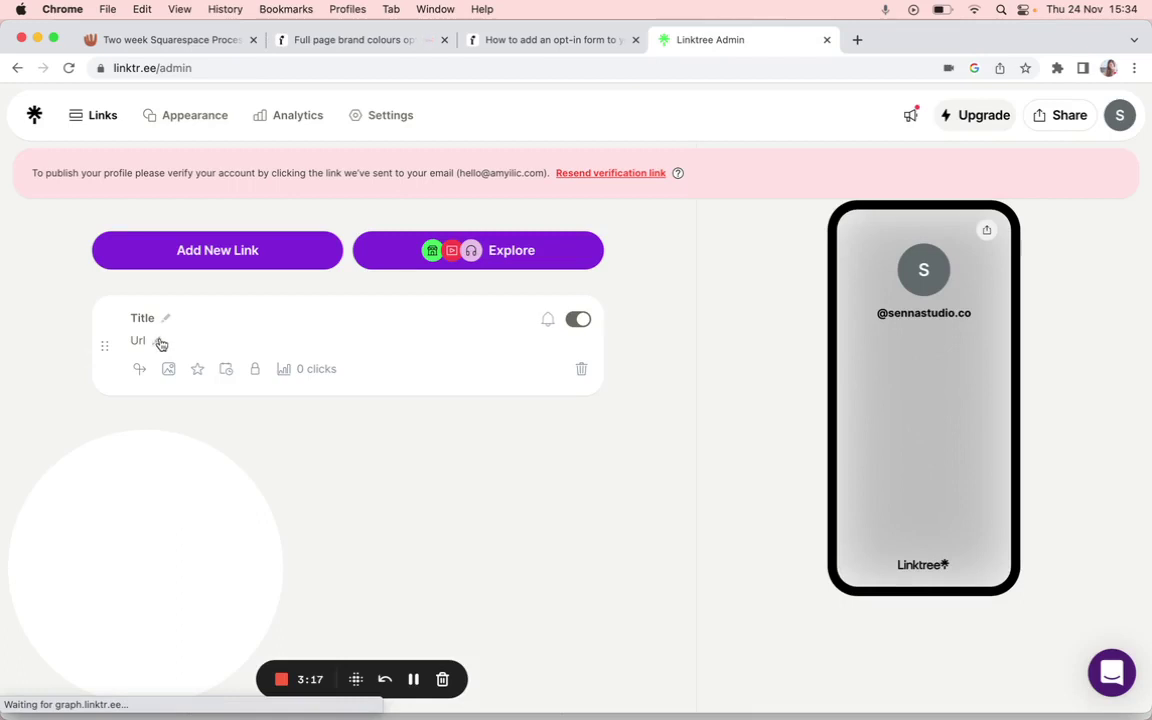
left_click(160, 344)
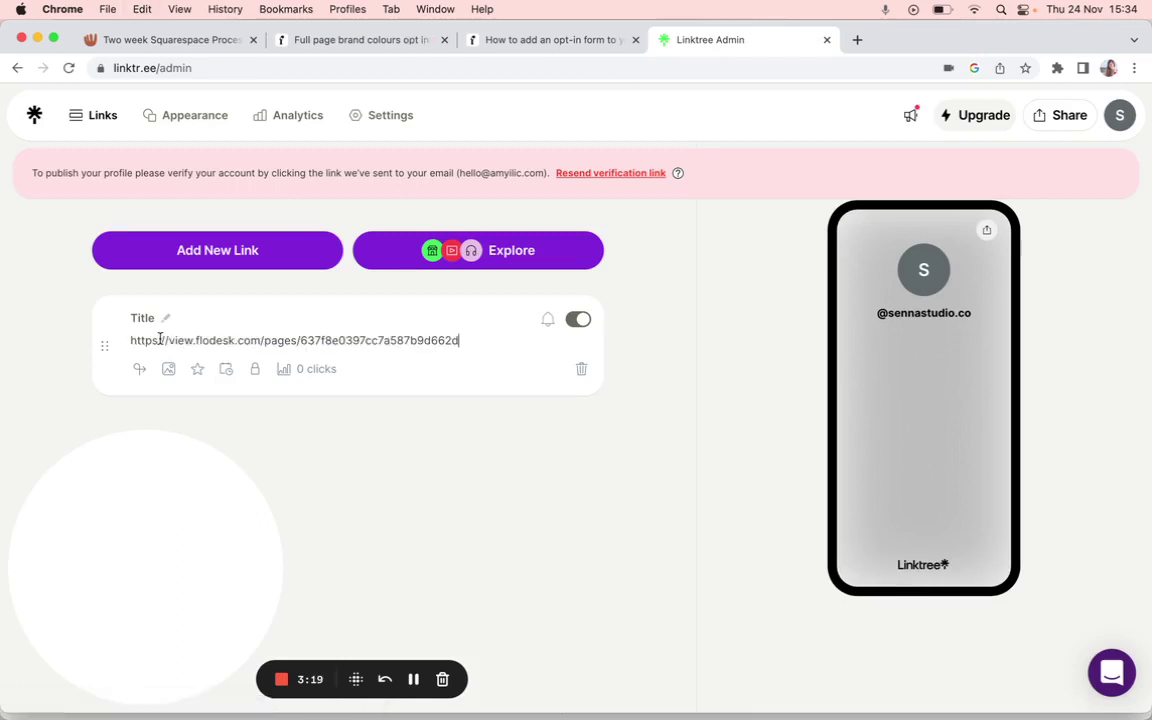
left_click(166, 318)
type("Design emails people love to get.")
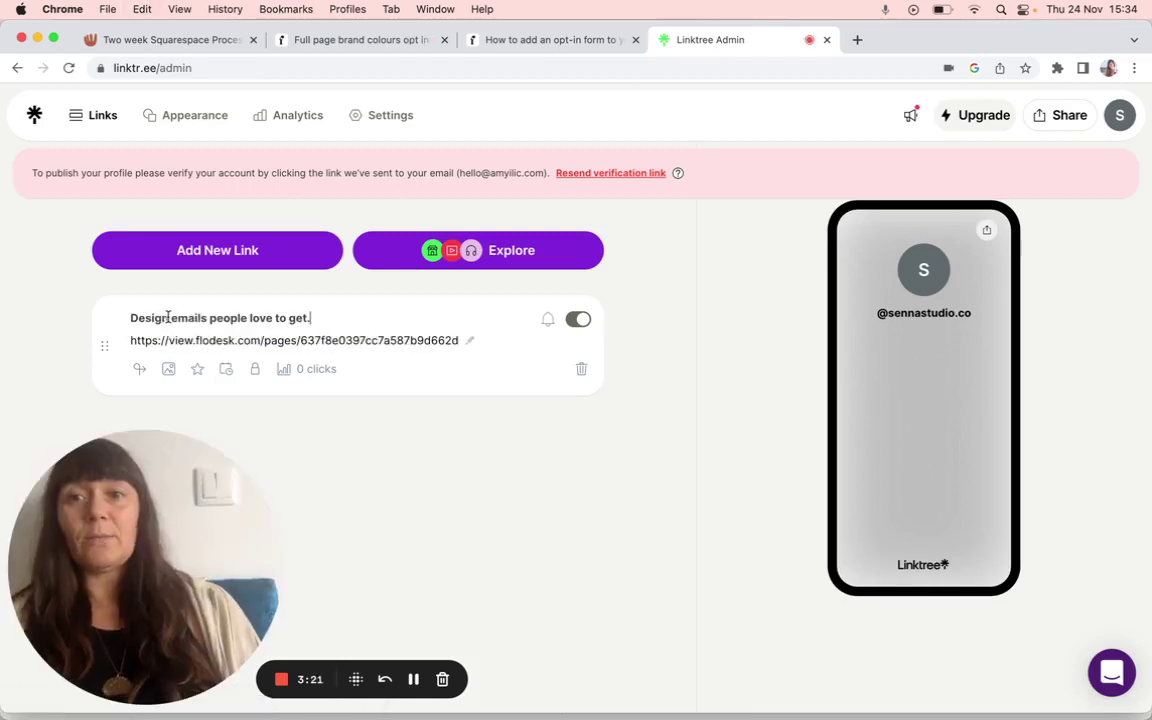
type("G")
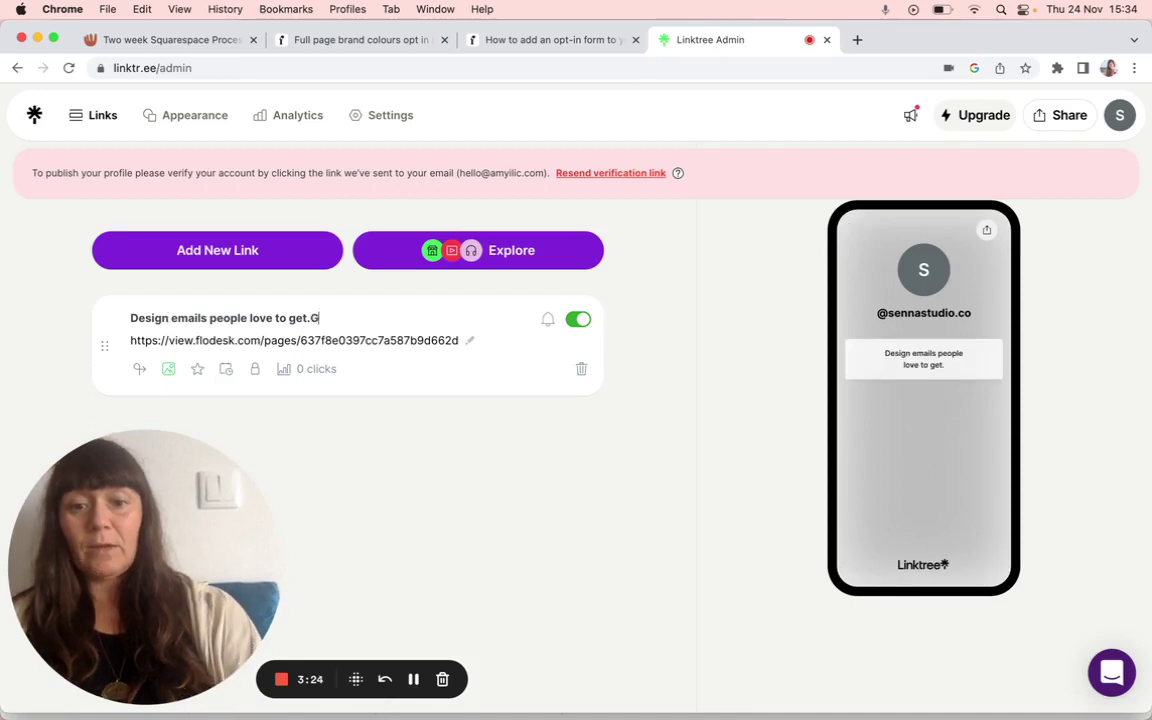
type("rab")
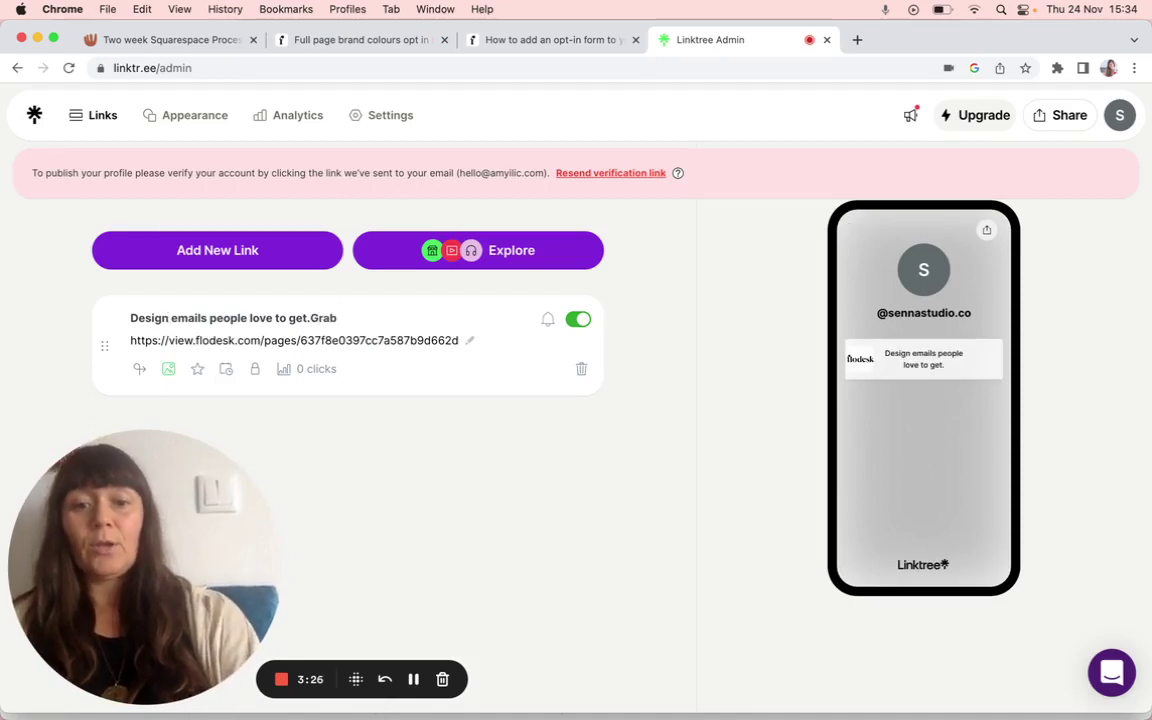
type(" Your FREE")
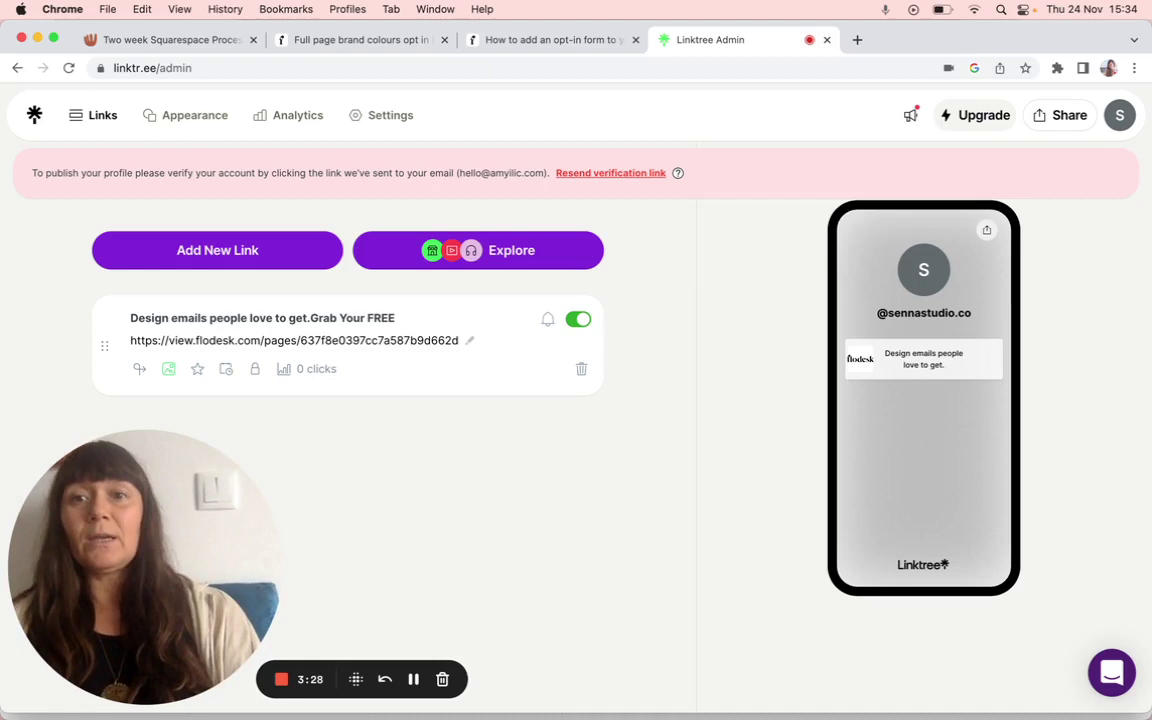
left_click(308, 318)
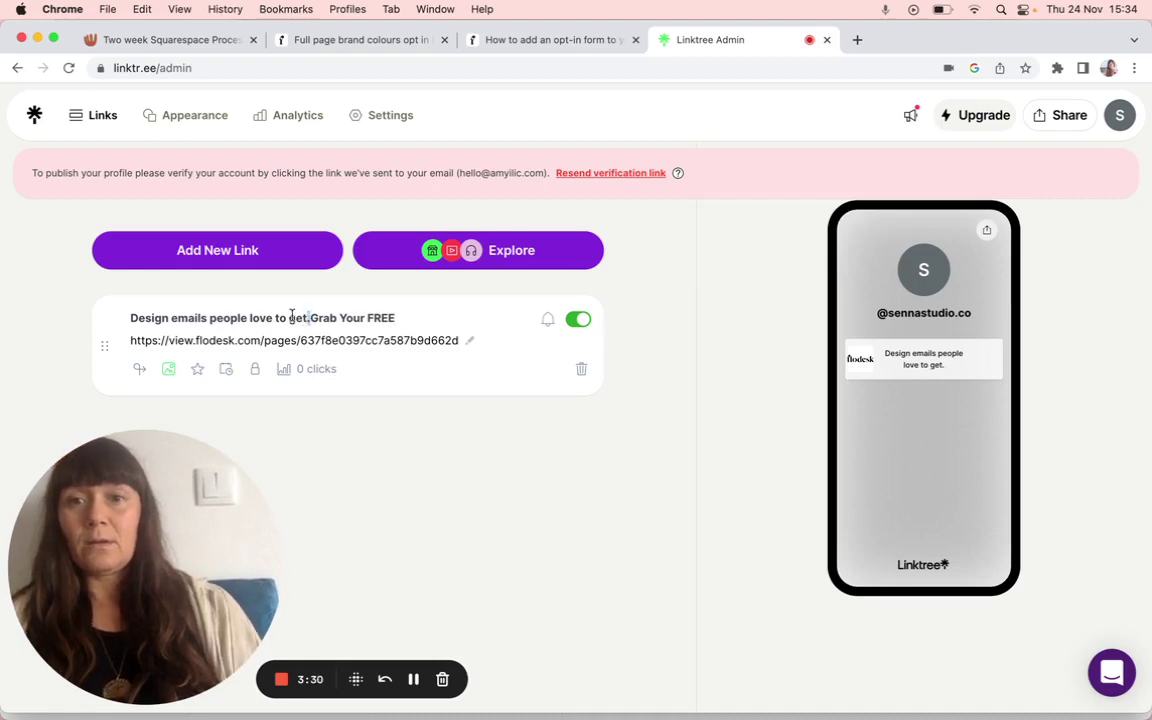
left_click_drag(308, 318, 130, 318)
key("BackSpace")
left_click(233, 314)
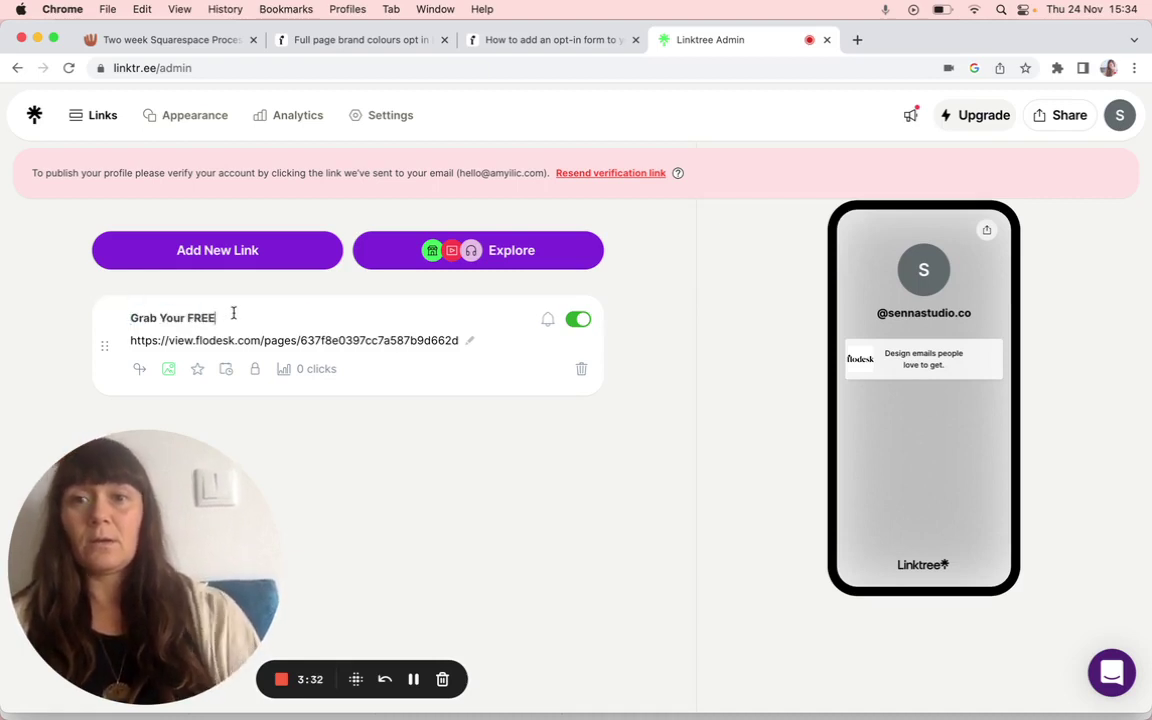
type("3 D")
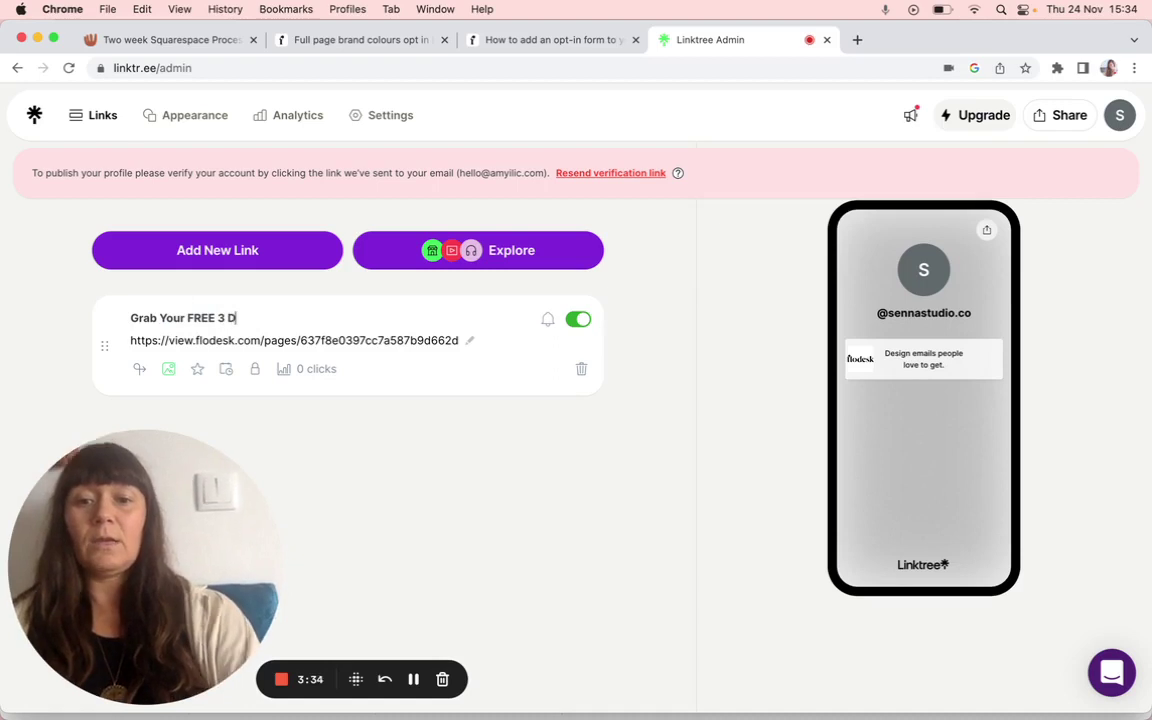
type("ay")
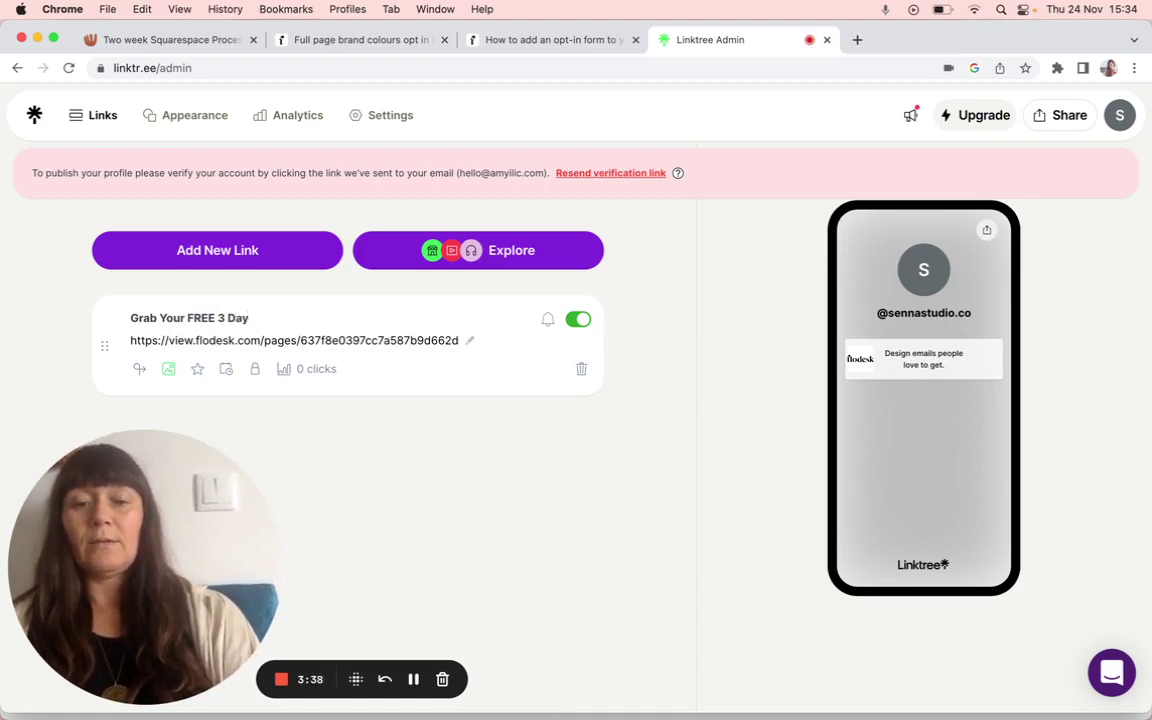
type(" find")
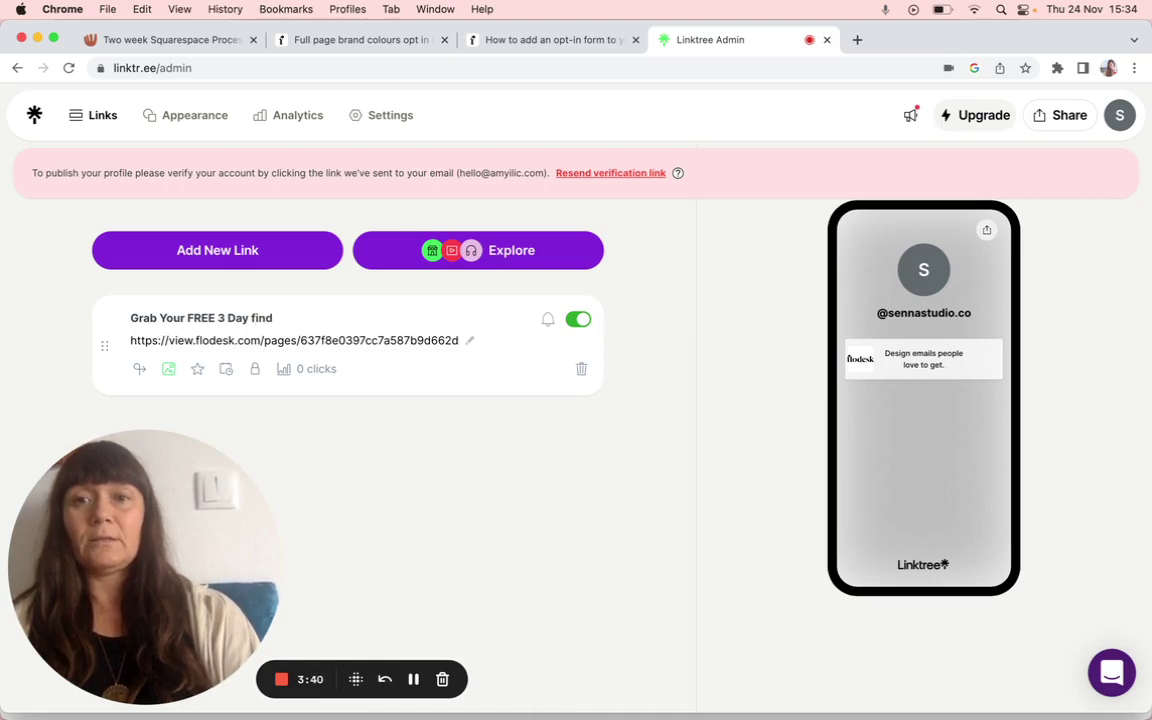
key("BackSpace")
key("BackSpace")
type("bn")
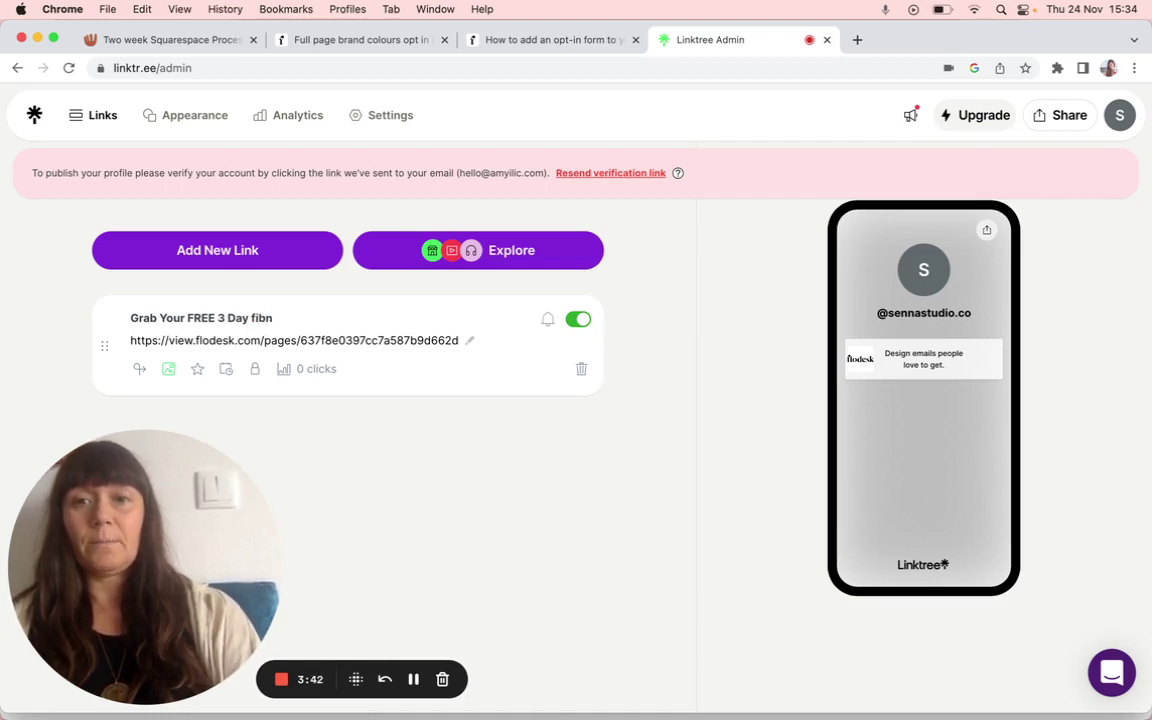
type("dnd your")
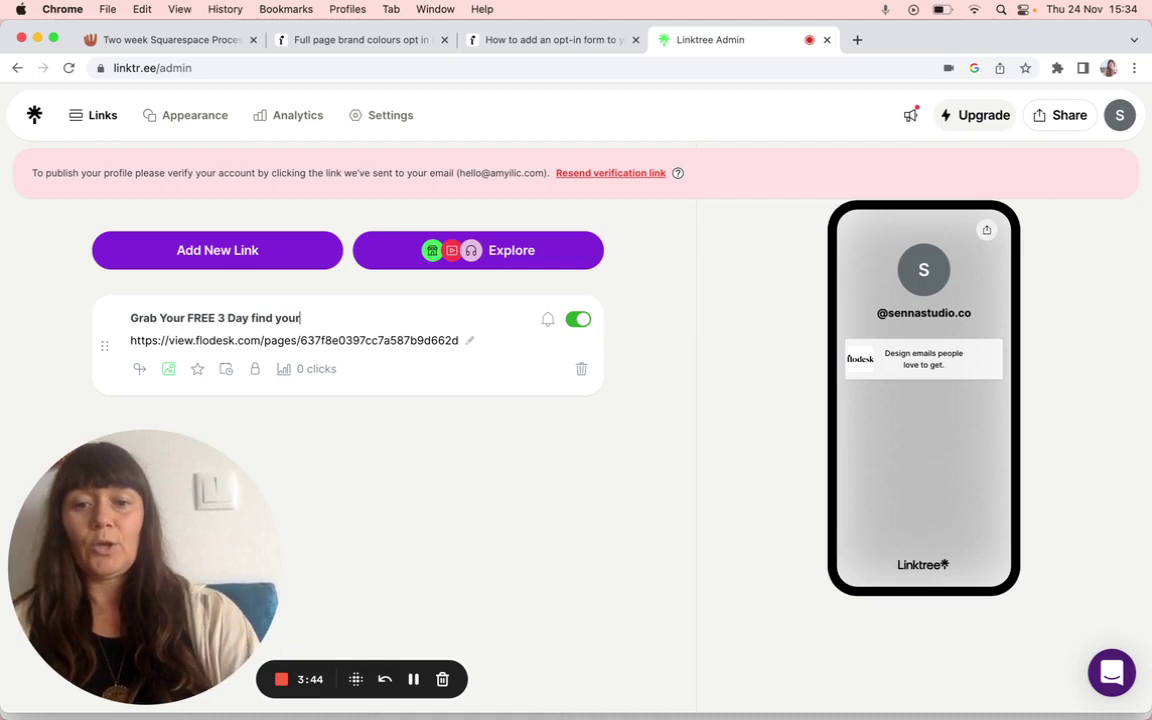
type(" brand")
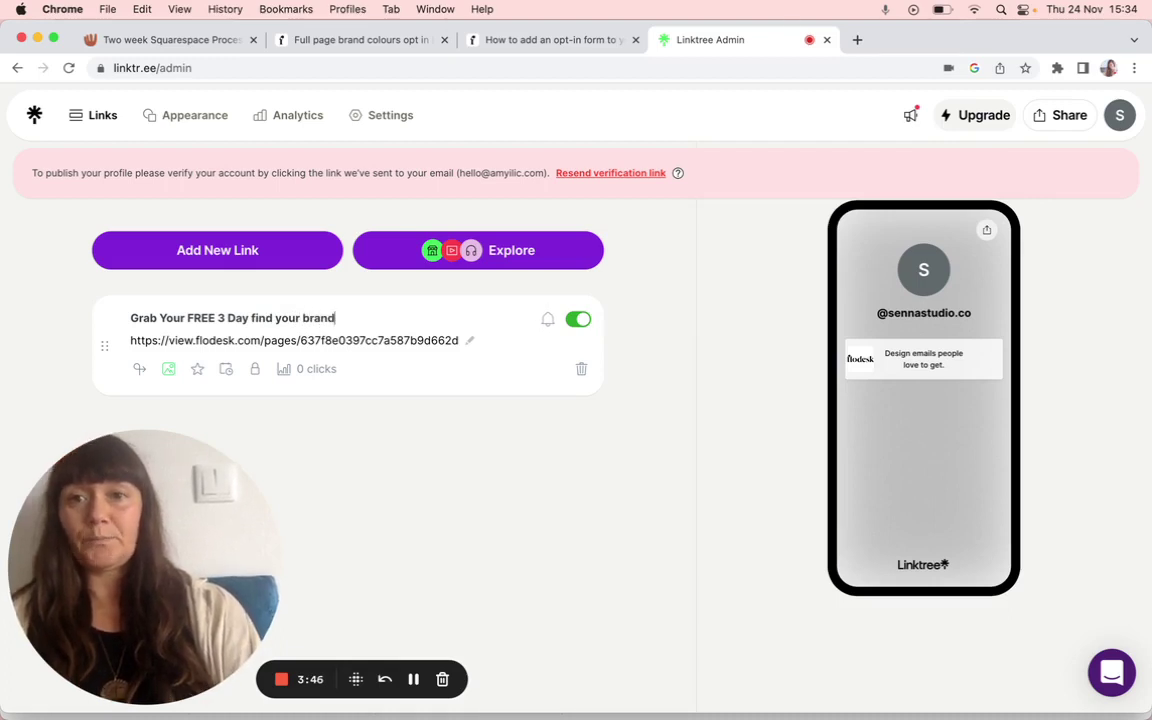
type(" Co")
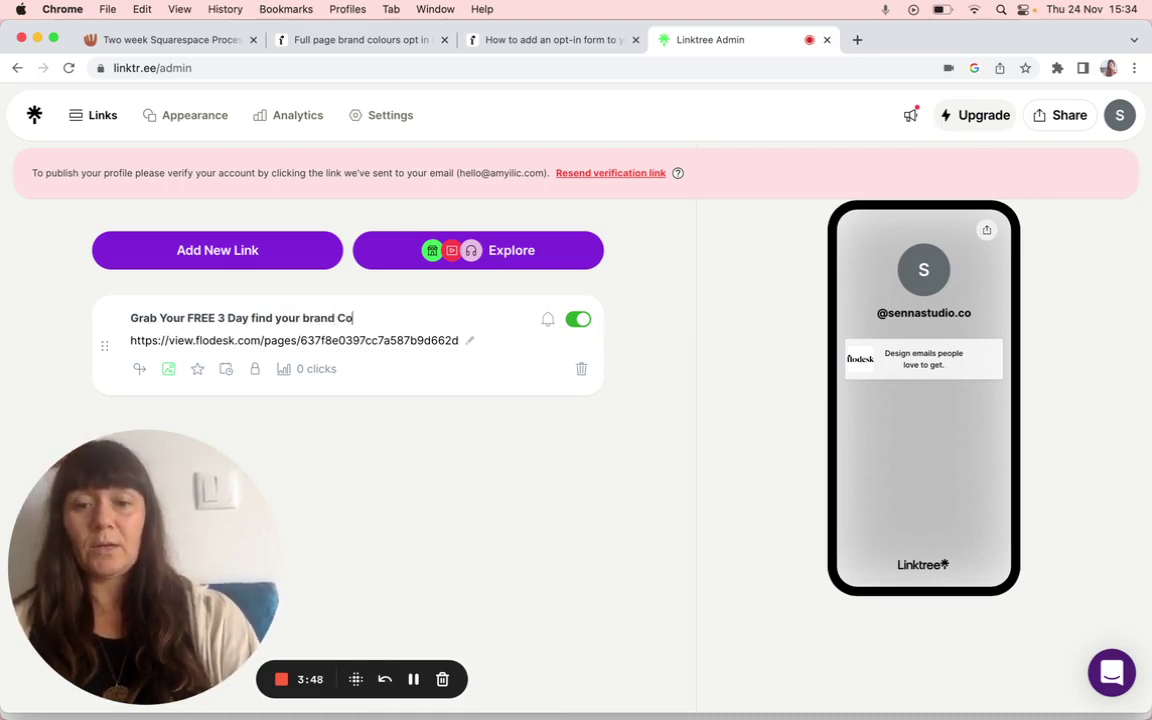
type("lours")
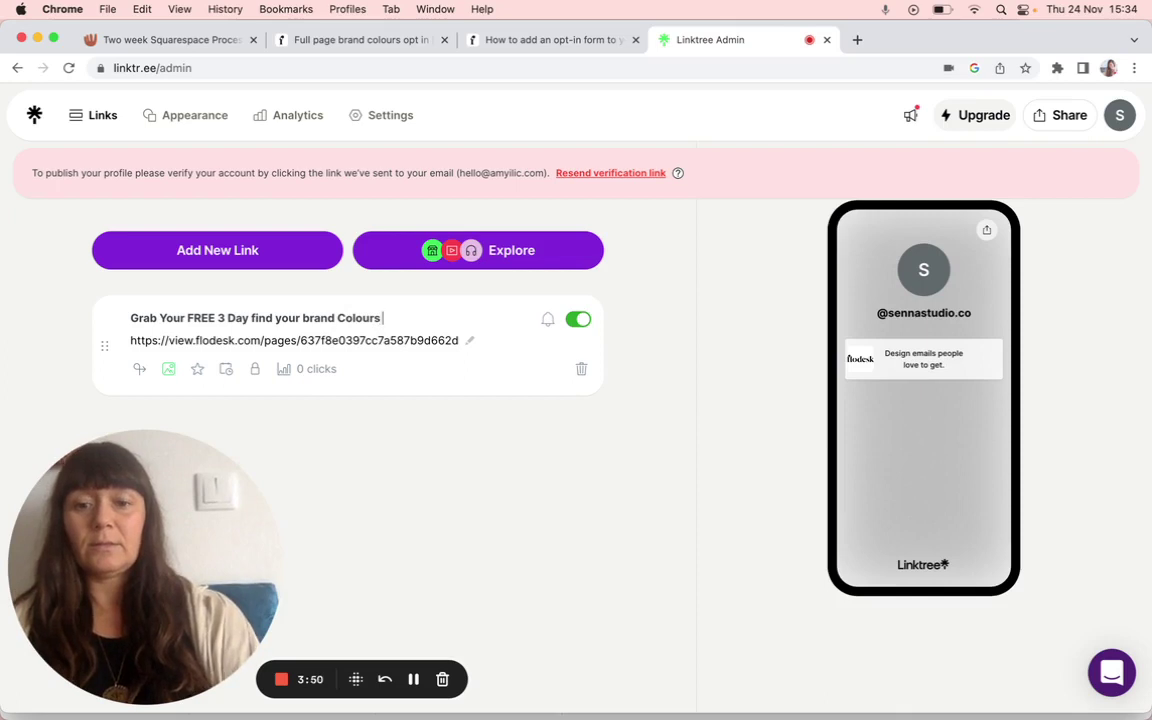
type(" video co")
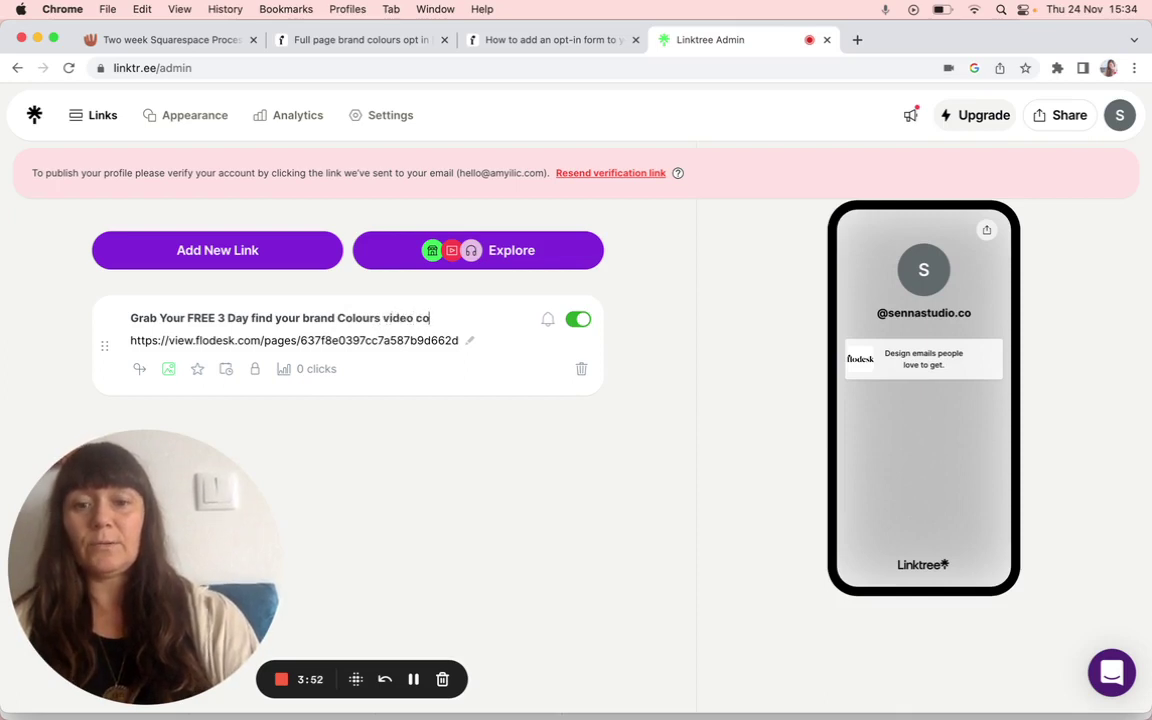
type("urse")
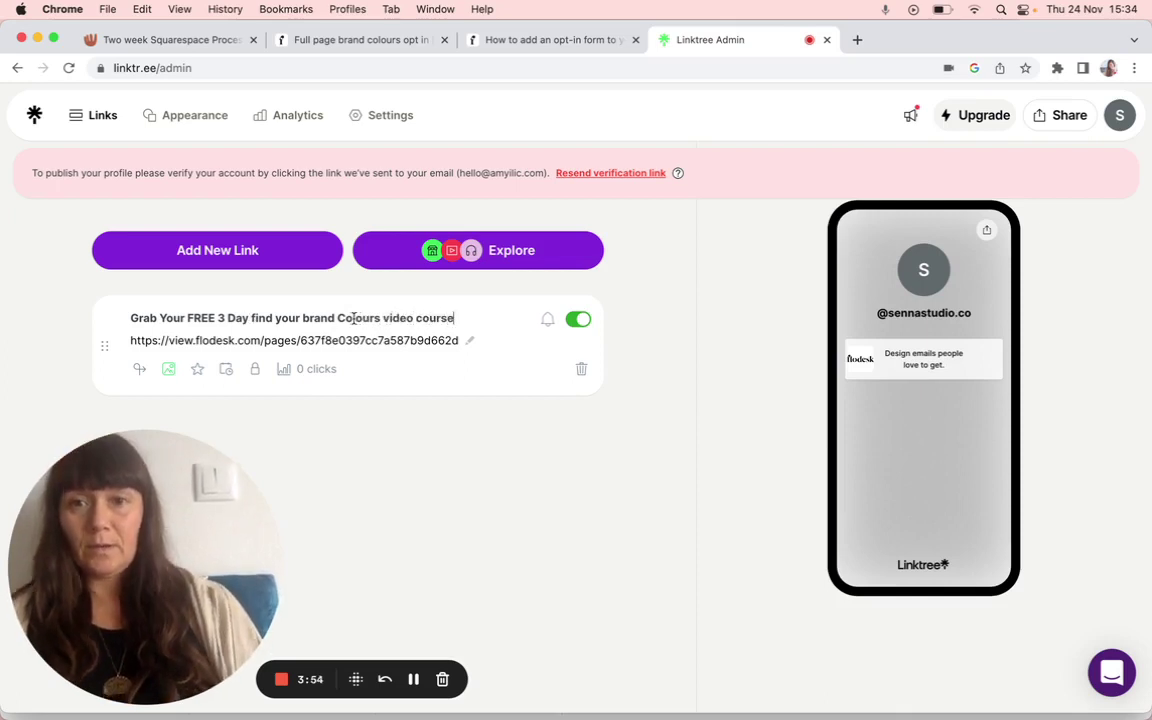